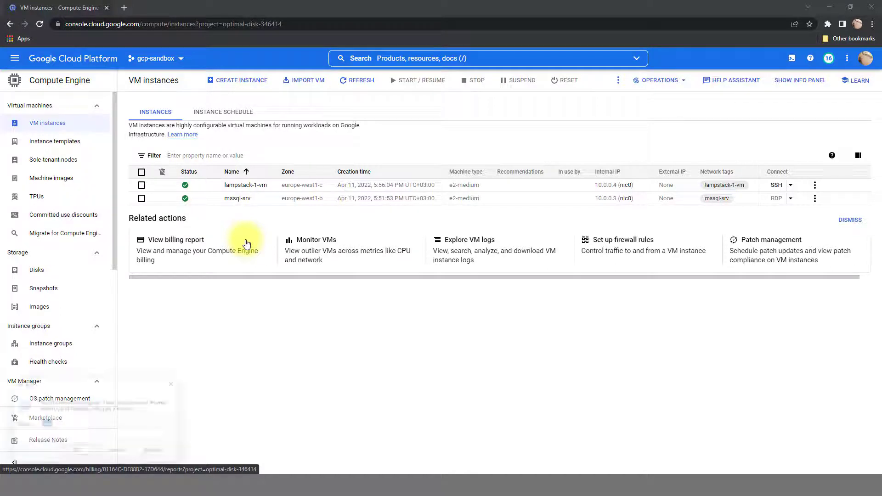
# Step: Open a Windows command prompt and list the Compute Engine VMs with gcloud compute instances list
pyautogui.press('super+r')
pyautogui.press('Return')
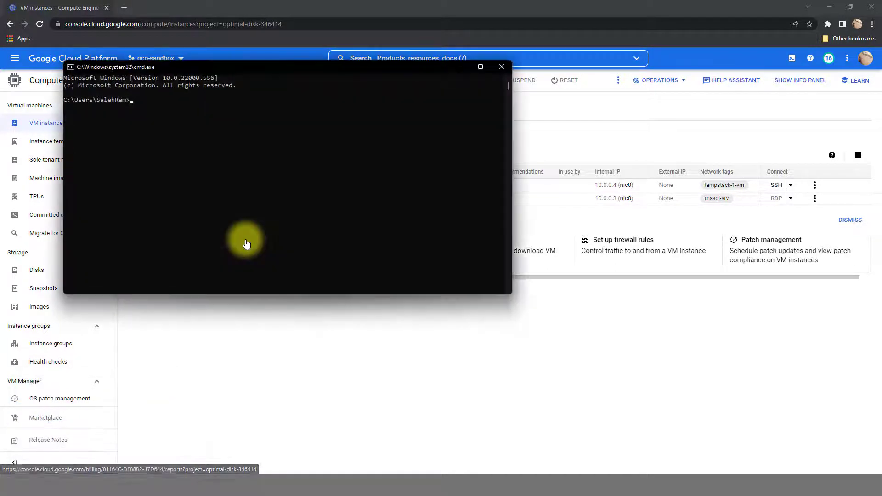
pyautogui.moveTo(246, 68); pyautogui.dragTo(351, 113)
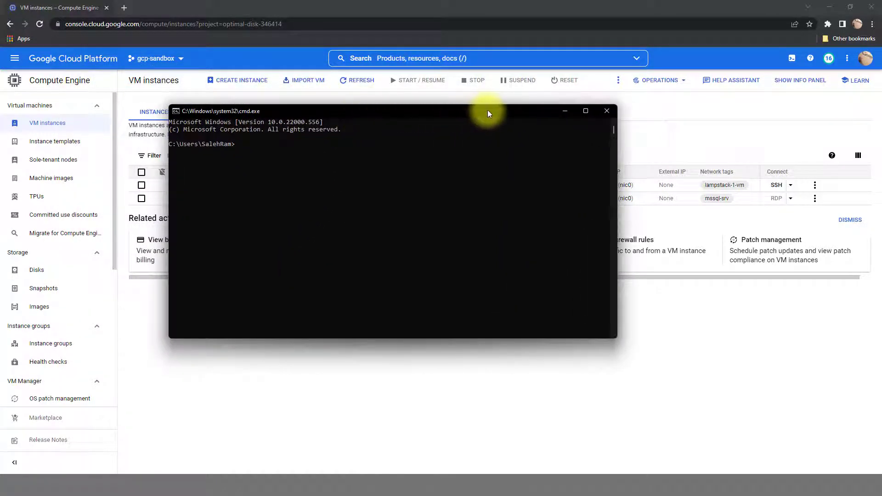
pyautogui.moveTo(488, 110); pyautogui.dragTo(614, 156)
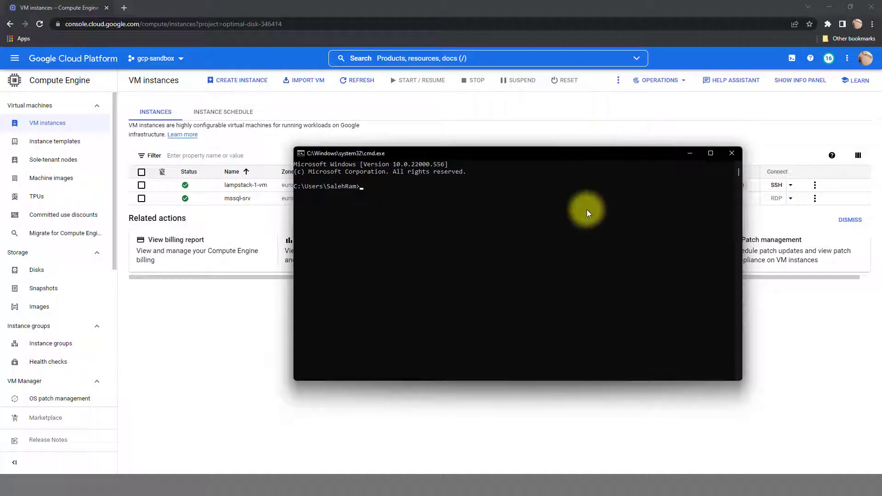
pyautogui.write('gcloud compute instances list')
pyautogui.press('Return')
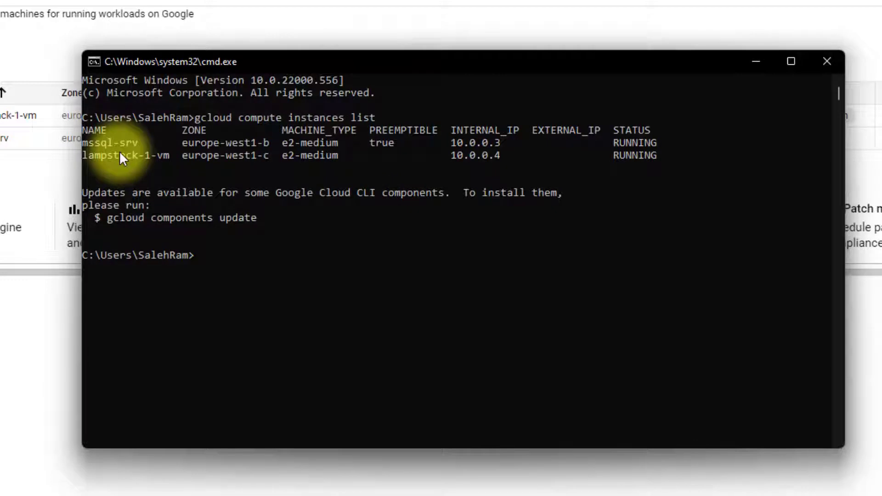
# Step: Enter gcloud compute start-iap-tunnel at the prompt, with the instance name mssql-srv copied from the listing
pyautogui.write('gckiyd')
pyautogui.press('BackSpace')
pyautogui.press('BackSpace')
pyautogui.press('BackSpace')
pyautogui.press('BackSpace')
pyautogui.press('BackSpace')
pyautogui.write('loud compute star')
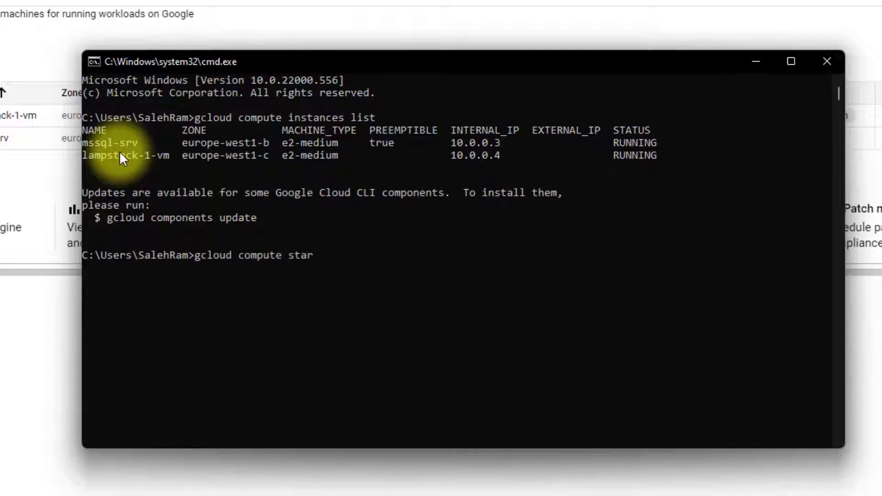
pyautogui.write('t-iap-tunnel')
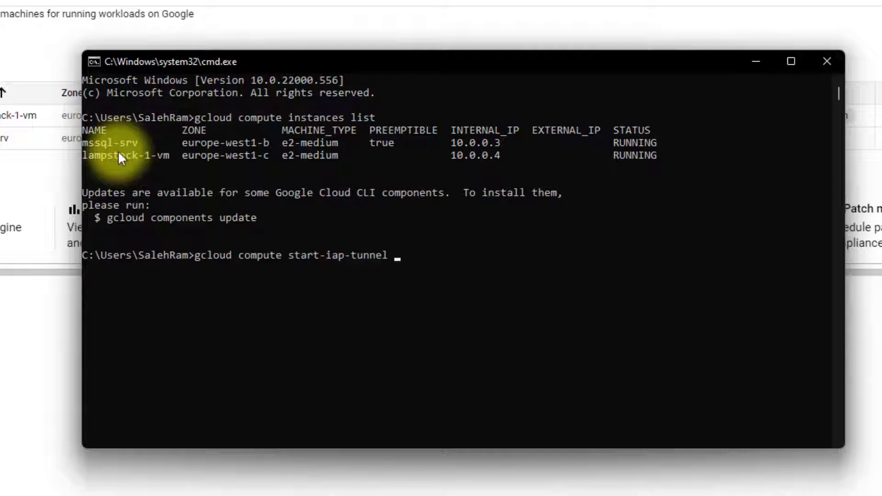
pyautogui.moveTo(87, 142); pyautogui.dragTo(138, 139)
pyautogui.press('super+c')
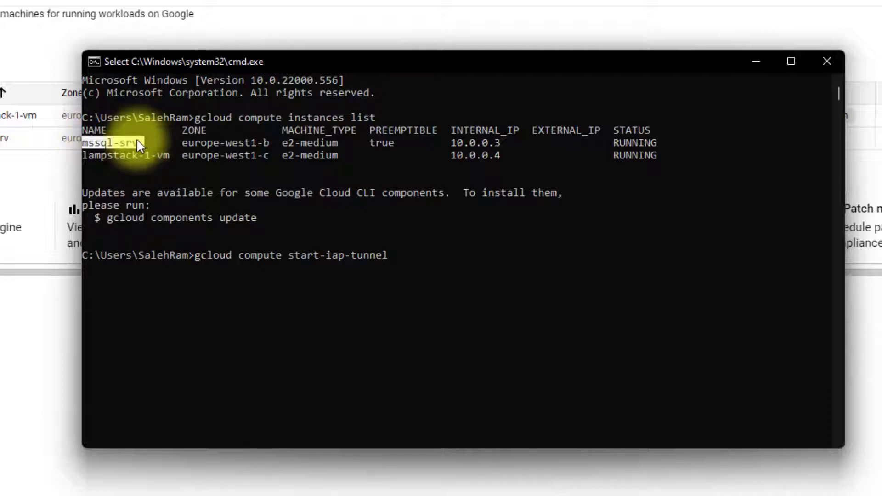
pyautogui.rightClick(136, 139)
pyautogui.rightClick(540, 285)
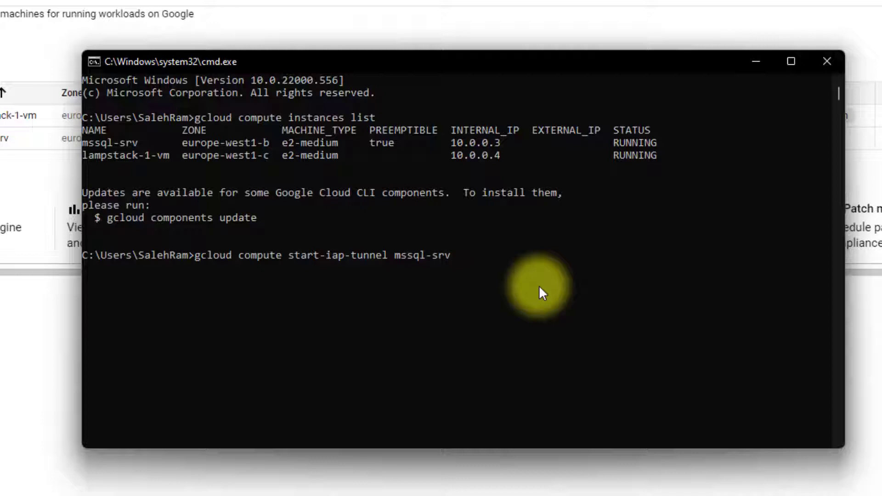
# Step: Complete the tunnel command with port 1433, --local-host-port=localhost:1433 and --zone=europe-west1-b, and run it
pyautogui.write('1433 --local-host-p')
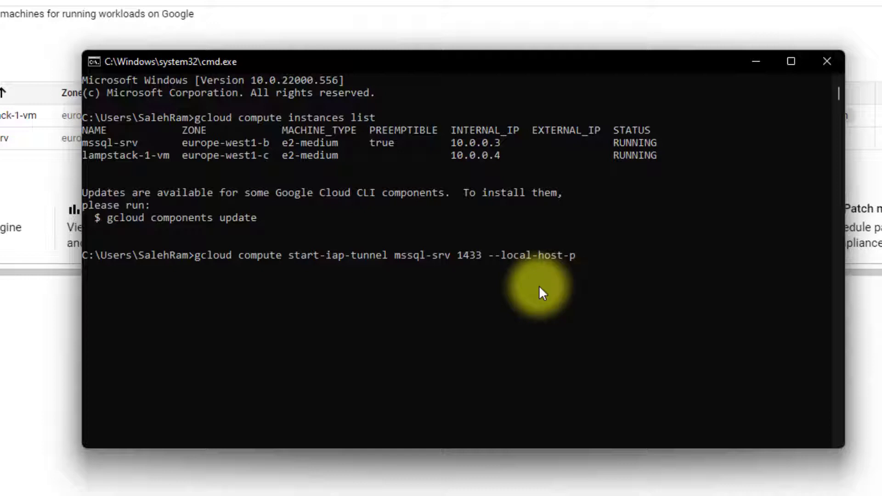
pyautogui.write('ort=localhost')
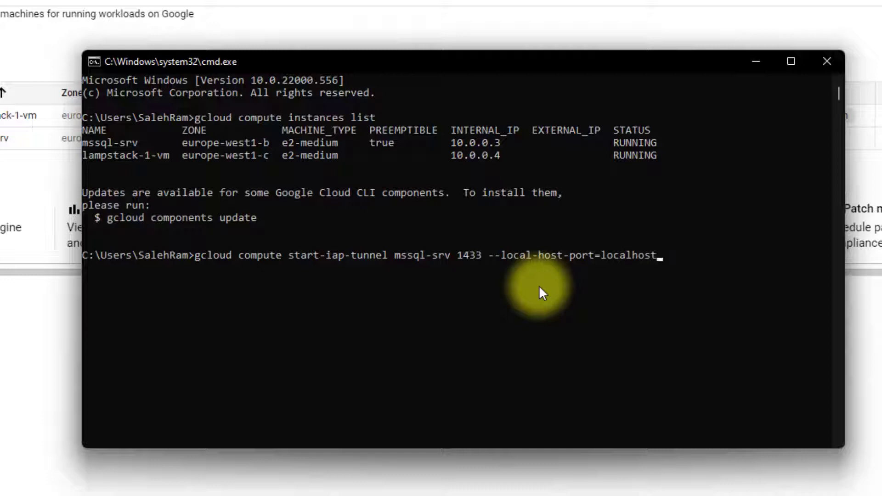
pyautogui.write(':1433 --zone=')
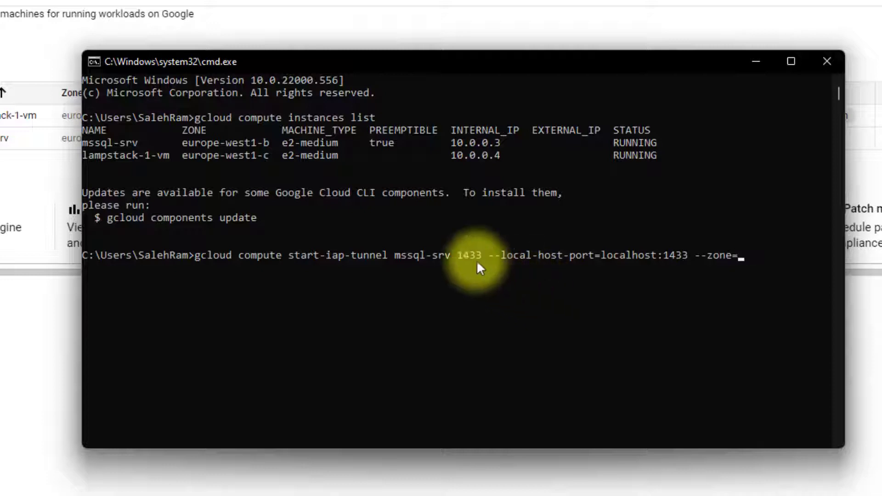
pyautogui.click(184, 141)
pyautogui.moveTo(183, 141); pyautogui.dragTo(263, 144)
pyautogui.press('super+c')
pyautogui.rightClick(263, 145)
pyautogui.rightClick(674, 270)
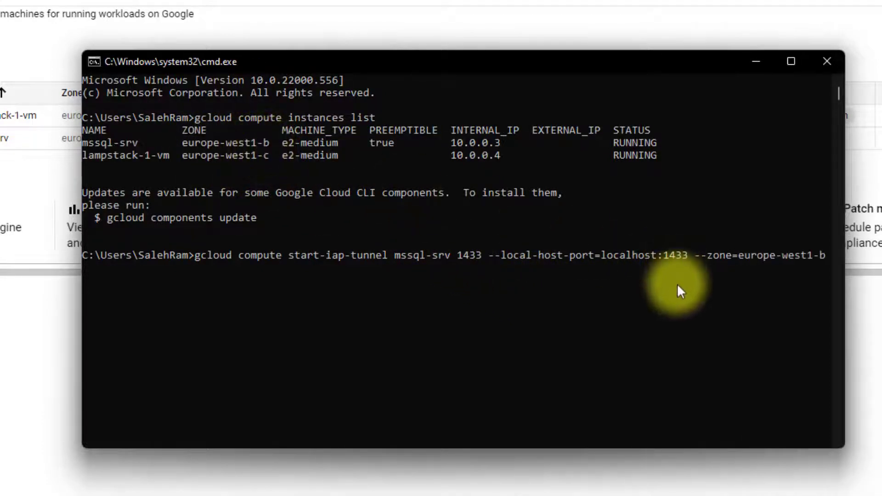
pyautogui.press('Return')
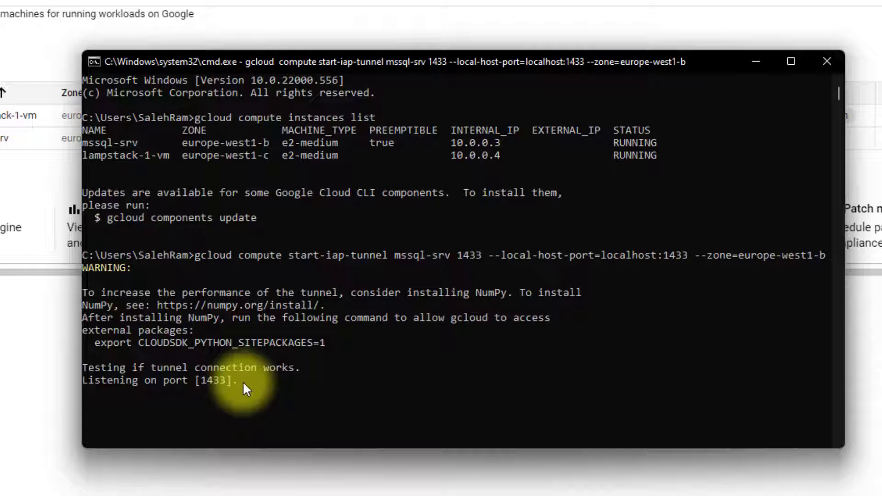
# Step: Open a second command prompt and test the SQL Server tunnel with telnet localhost 1433
pyautogui.press('super')
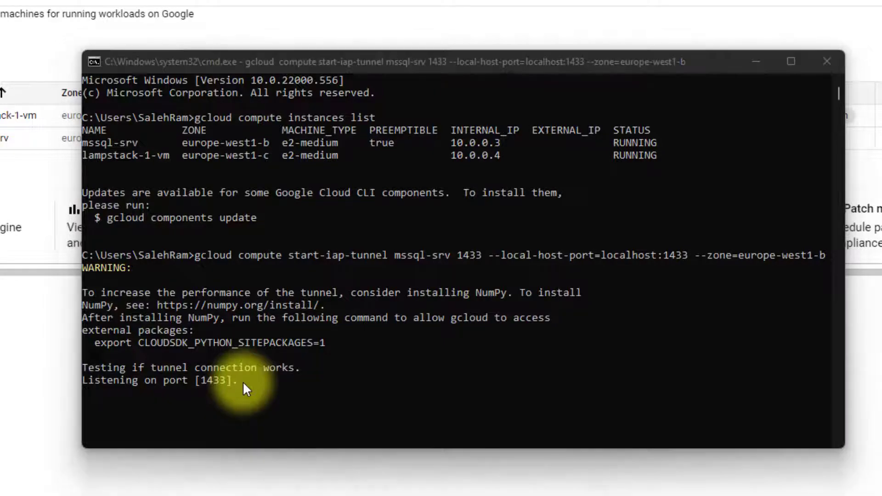
pyautogui.press('Return')
pyautogui.write('t')
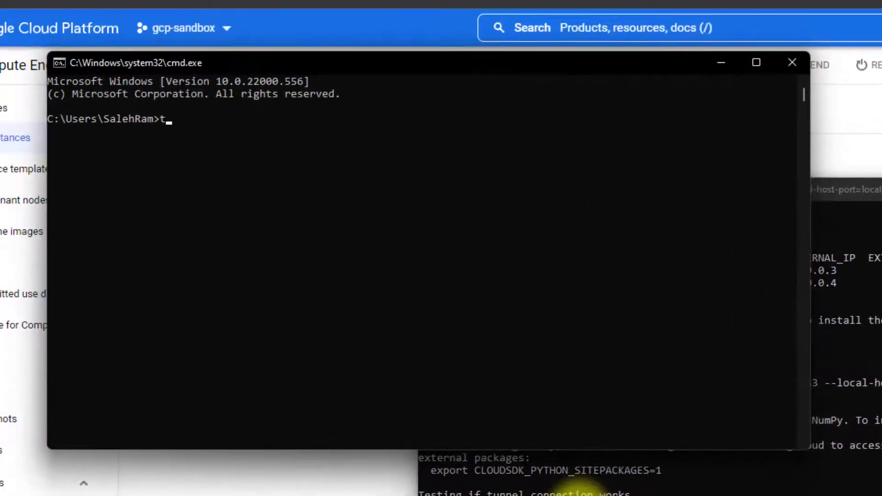
pyautogui.write('elnet localhost')
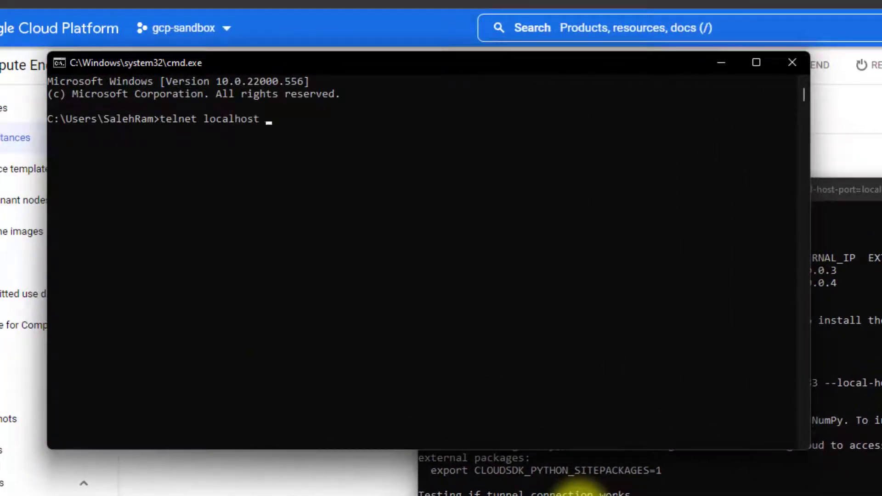
pyautogui.write(' 1433')
pyautogui.press('Return')
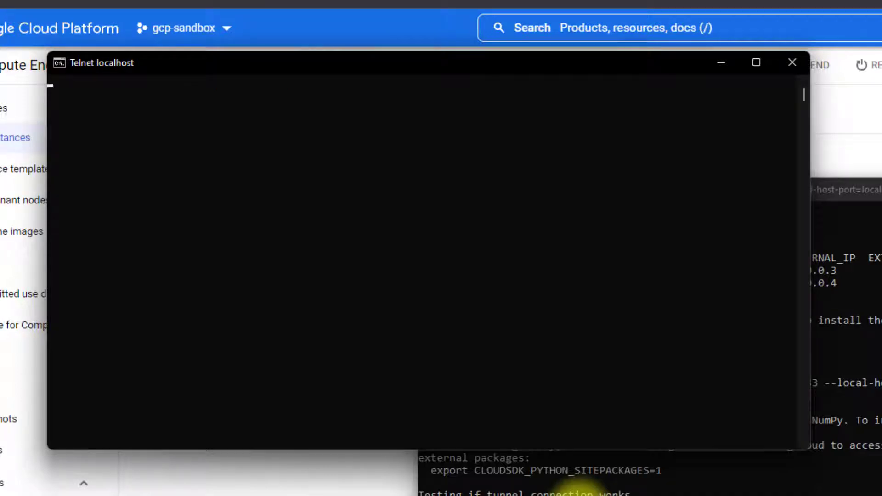
# Step: Close the telnet window and shut down the running mssql-srv tunnel, agreeing to terminate the batch job
pyautogui.moveTo(178, 69); pyautogui.dragTo(405, 286)
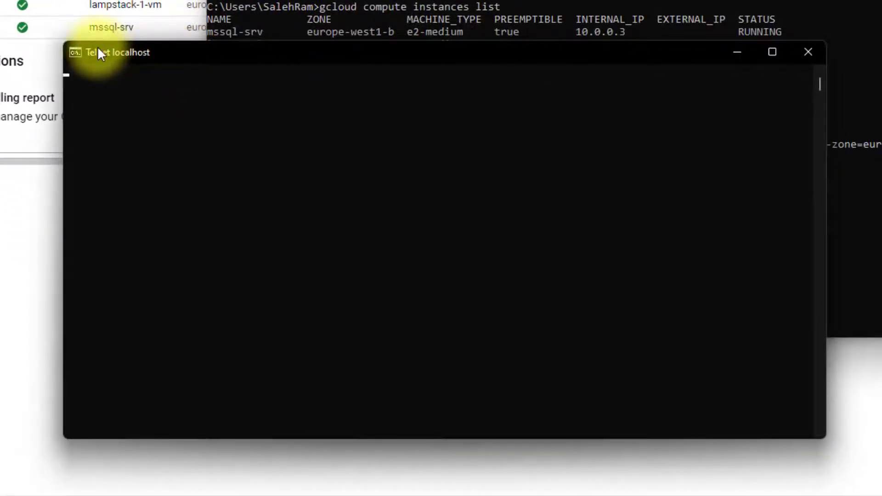
pyautogui.moveTo(231, 51); pyautogui.dragTo(137, 55)
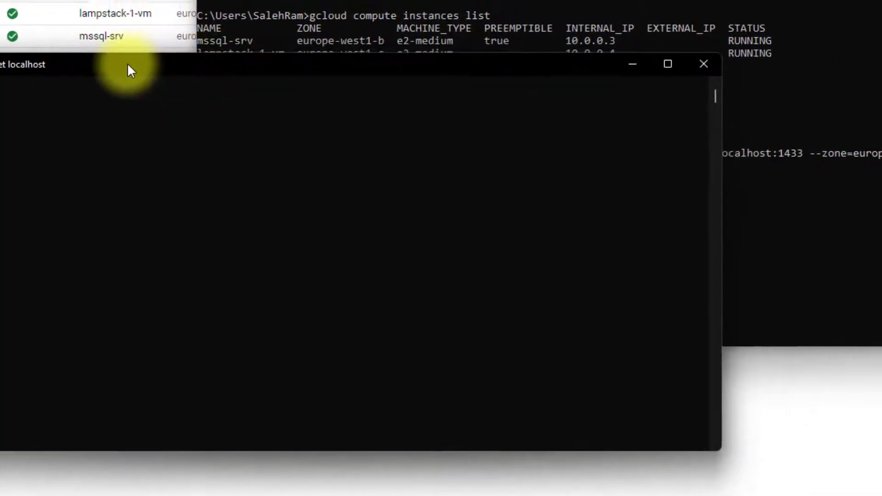
pyautogui.click(717, 56)
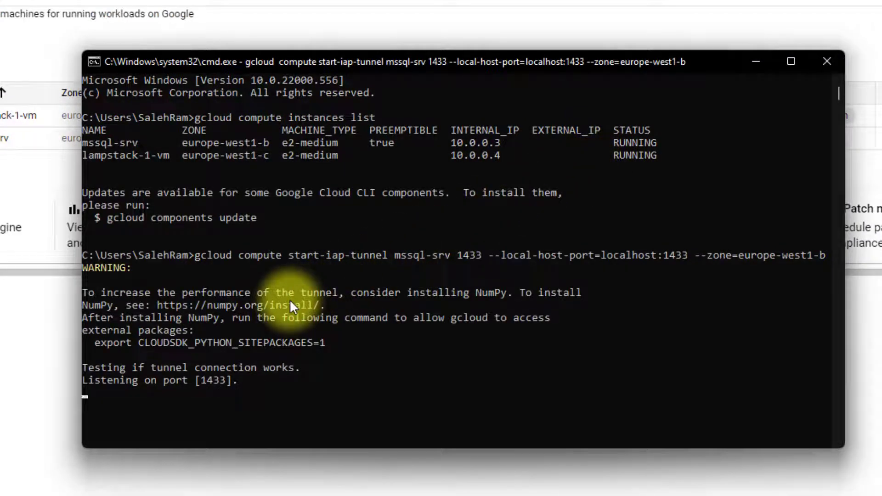
pyautogui.hotkey('ctrl', 'c')
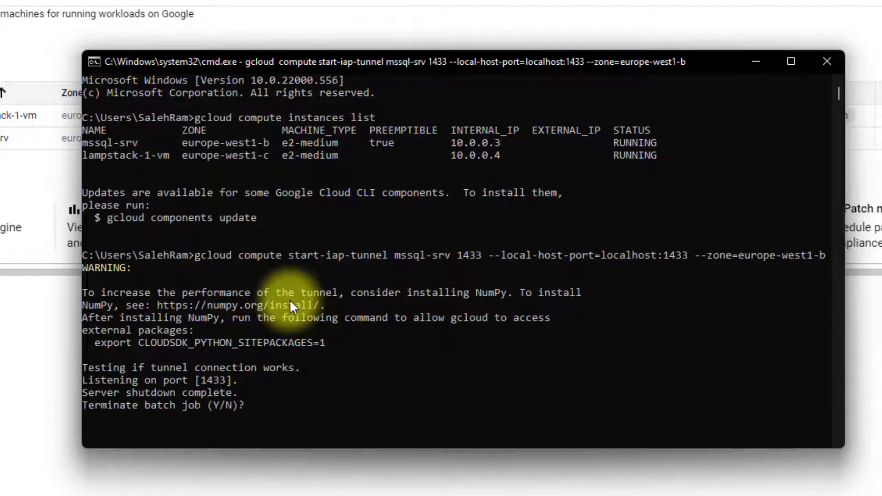
pyautogui.write('y')
pyautogui.press('Return')
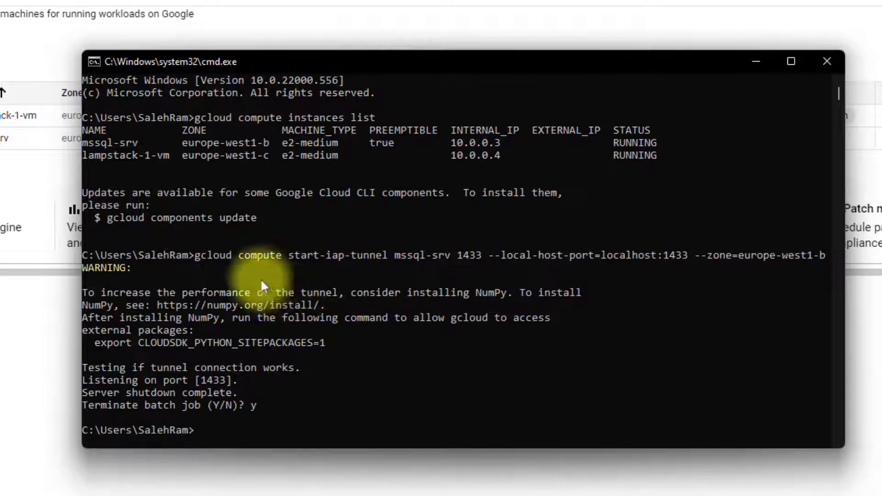
# Step: Copy the instance name lampstack-1-vm, recall the previous tunnel command and change its zone to europe-west1-c
pyautogui.moveTo(84, 154); pyautogui.dragTo(165, 156)
pyautogui.hotkey('ctrl', 'c')
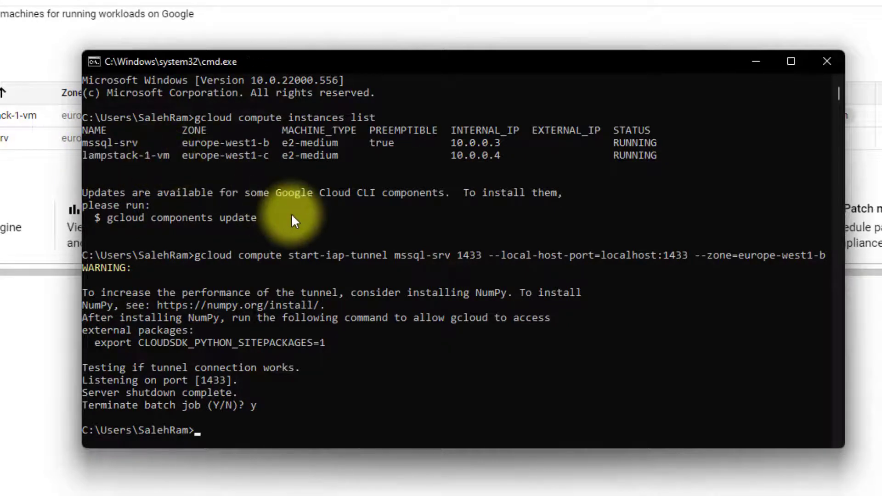
pyautogui.press('Up')
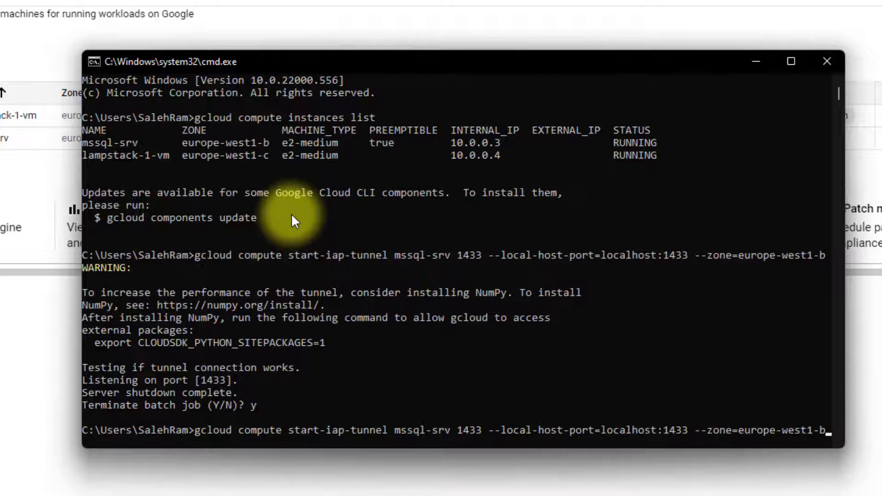
pyautogui.press('BackSpace')
pyautogui.write('c')
# Step: Change the local port in the recalled tunnel command to localhost:3306
pyautogui.press('Left')
pyautogui.press('Left')
pyautogui.press('Left')
pyautogui.press('Left')
pyautogui.press('Left')
pyautogui.press('Left')
pyautogui.press('Left')
pyautogui.press('Left')
pyautogui.press('Left')
pyautogui.press('Left')
pyautogui.press('Left')
pyautogui.press('Left')
pyautogui.press('Left')
pyautogui.press('Left')
pyautogui.press('Left')
pyautogui.press('Left')
pyautogui.press('Left')
pyautogui.press('Left')
pyautogui.press('Left')
pyautogui.press('Left')
pyautogui.press('Left')
pyautogui.press('Left')
pyautogui.press('BackSpace')
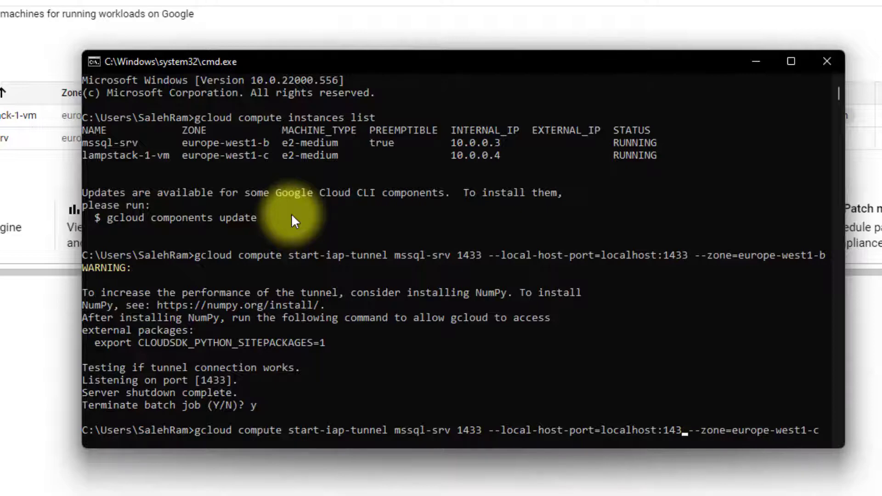
pyautogui.press('BackSpace')
pyautogui.press('BackSpace')
pyautogui.press('BackSpace')
pyautogui.write('3306')
# Step: Change the remote instance port in the tunnel command to 3306
pyautogui.press('Left')
pyautogui.press('Left')
pyautogui.press('Left')
pyautogui.press('Left')
pyautogui.press('Left')
pyautogui.press('Left')
pyautogui.press('Left')
pyautogui.press('Left')
pyautogui.press('Left')
pyautogui.press('Left')
pyautogui.press('Left')
pyautogui.press('Left')
pyautogui.press('Left')
pyautogui.press('Left')
pyautogui.press('Left')
pyautogui.press('Left')
pyautogui.press('Left')
pyautogui.press('Left')
pyautogui.press('Left')
pyautogui.press('Left')
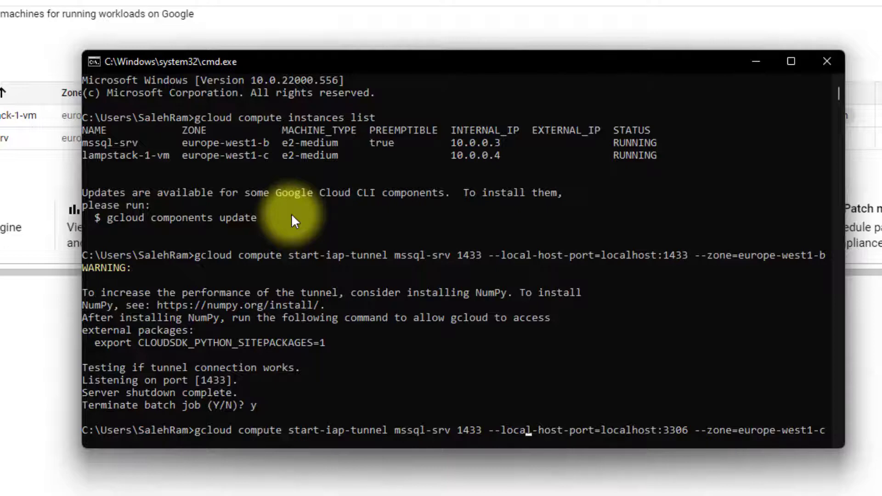
pyautogui.press('Left')
pyautogui.press('Left')
pyautogui.press('Left')
pyautogui.press('Left')
pyautogui.press('Left')
pyautogui.press('Left')
pyautogui.press('Left')
pyautogui.press('BackSpace')
pyautogui.press('BackSpace')
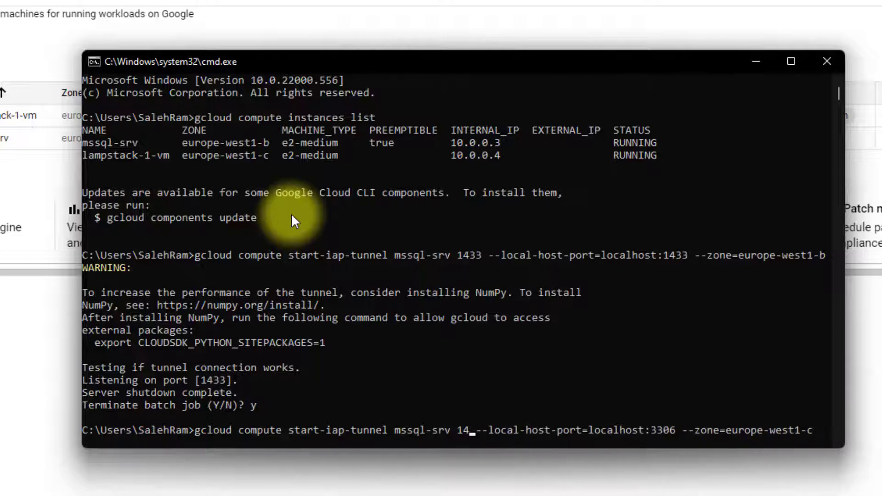
pyautogui.press('BackSpace')
pyautogui.press('BackSpace')
pyautogui.write('3306')
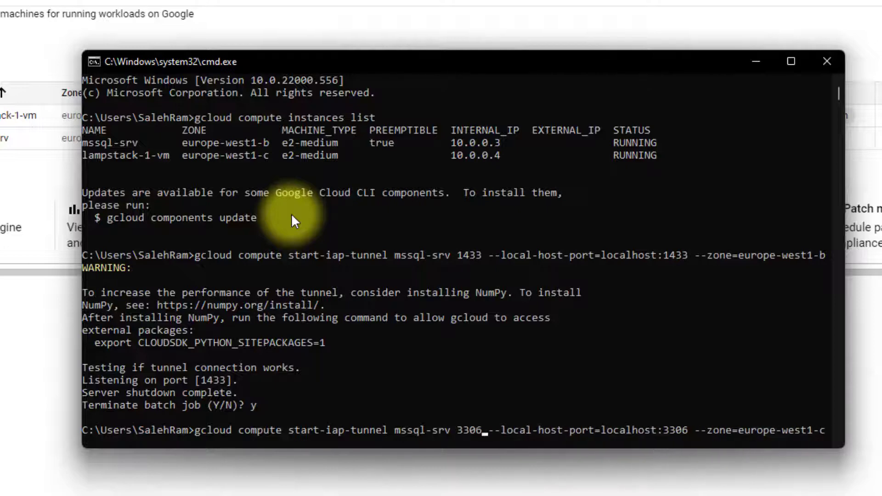
# Step: Replace the instance name in the tunnel command with lampstack-1-vm and run it to start the tunnel
pyautogui.press('Left')
pyautogui.press('Left')
pyautogui.press('Left')
pyautogui.press('Left')
pyautogui.press('Left')
pyautogui.press('BackSpace')
pyautogui.press('BackSpace')
pyautogui.press('BackSpace')
pyautogui.press('BackSpace')
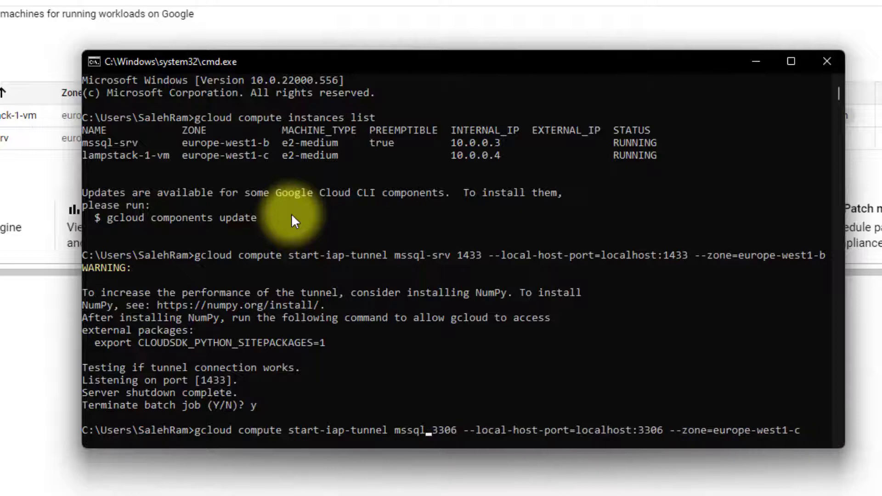
pyautogui.press('BackSpace')
pyautogui.press('BackSpace')
pyautogui.press('BackSpace')
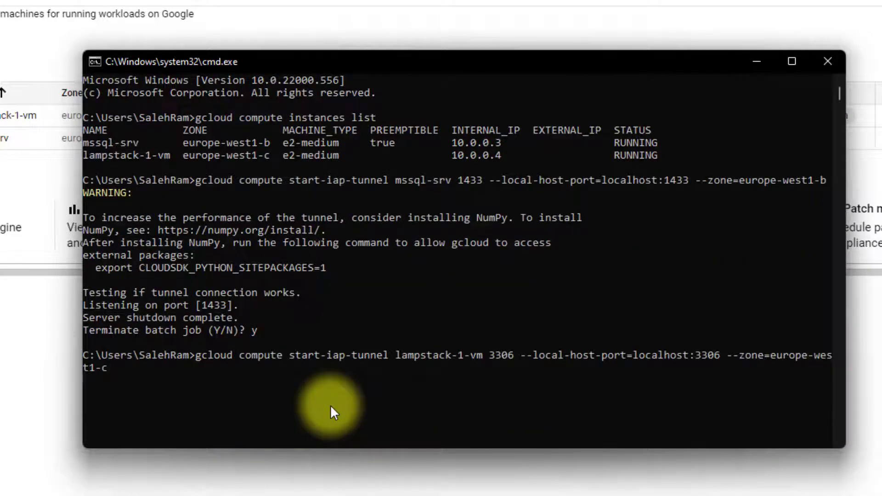
pyautogui.press('Return')
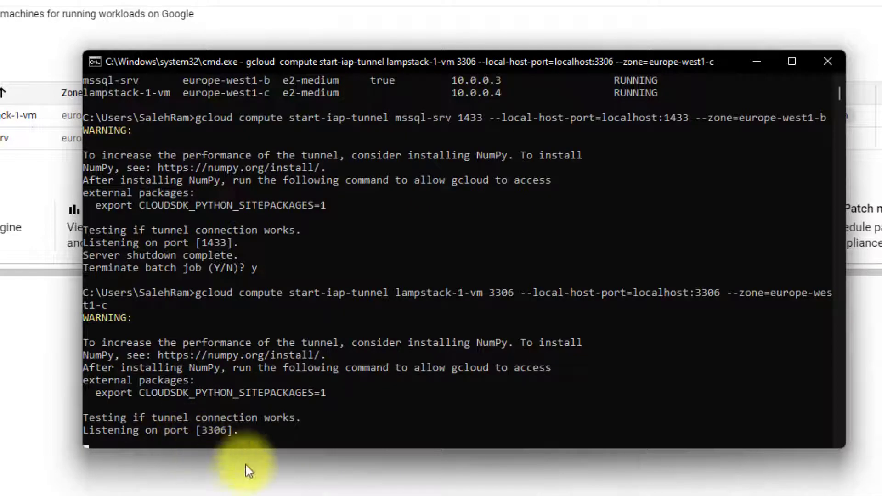
# Step: Open a second Command Prompt window and test the MySQL tunnel with telnet localhost 3306
pyautogui.press('super+r')
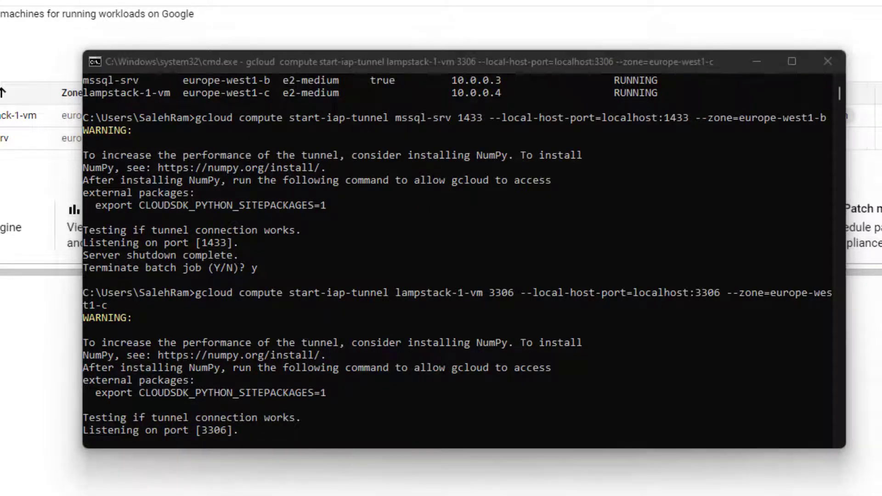
pyautogui.press('Return')
pyautogui.moveTo(99, 2); pyautogui.dragTo(148, 129)
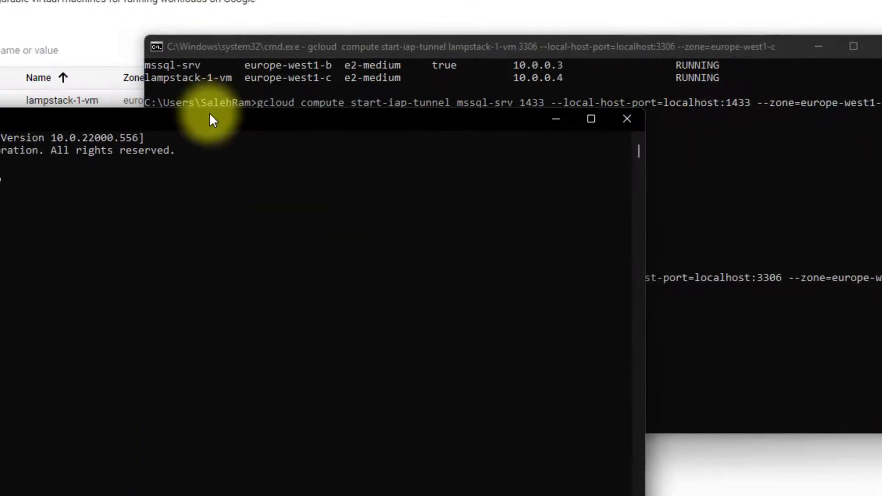
pyautogui.write('telnet ')
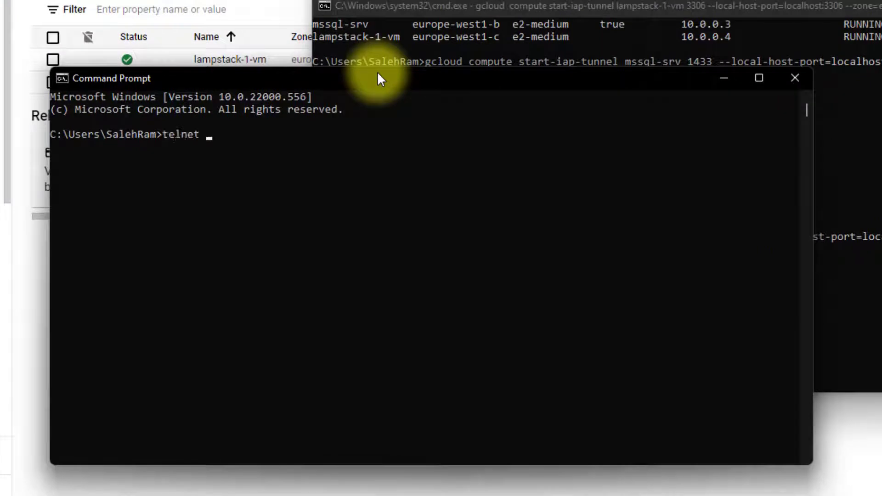
pyautogui.write('localhost 3306')
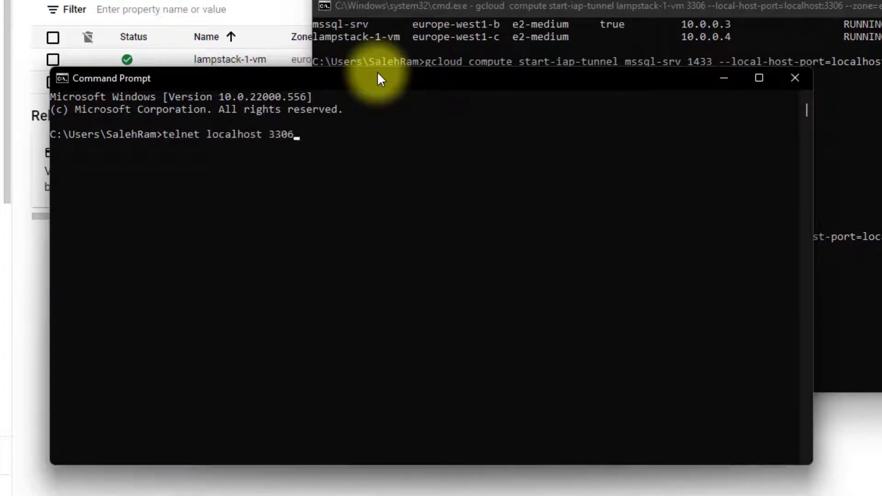
pyautogui.press('Return')
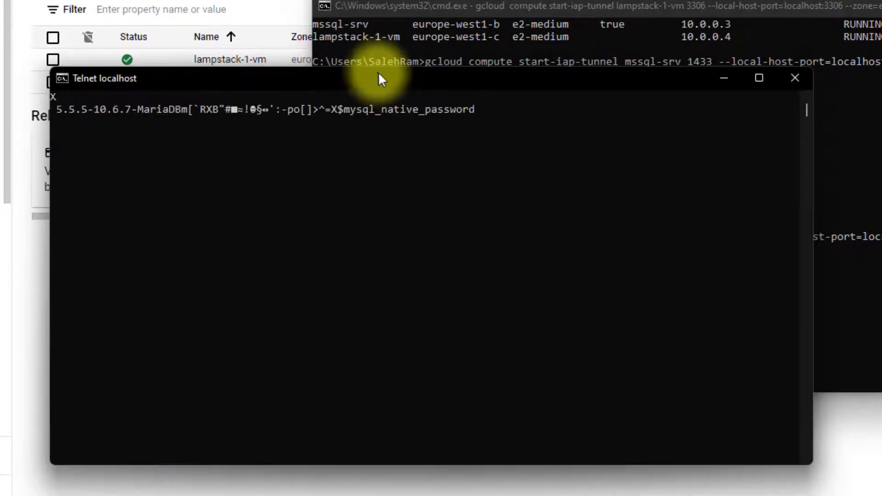
# Step: Examine the server's reply in the telnet session and close that window
pyautogui.moveTo(496, 109); pyautogui.dragTo(69, 109)
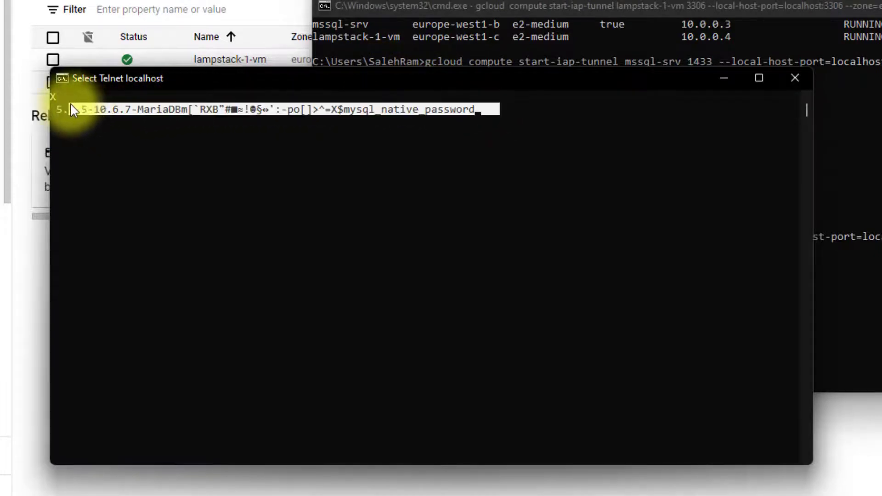
pyautogui.click(150, 134)
pyautogui.moveTo(178, 81); pyautogui.dragTo(181, 120)
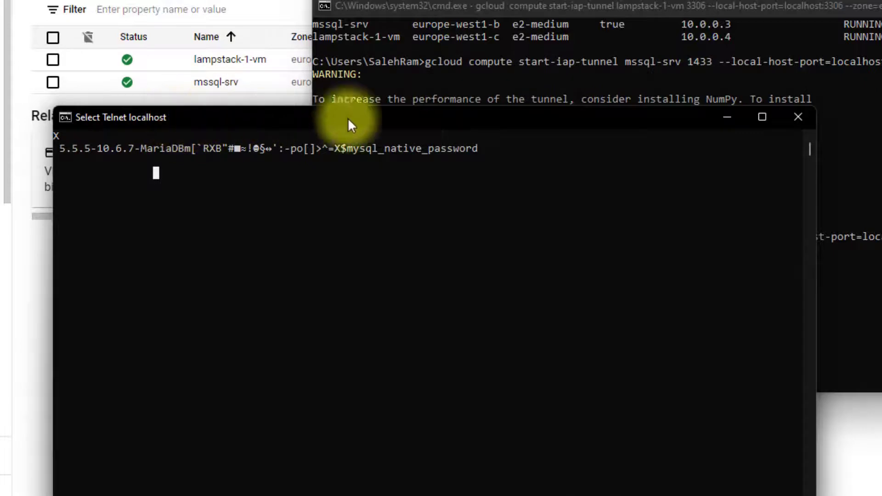
pyautogui.click(797, 115)
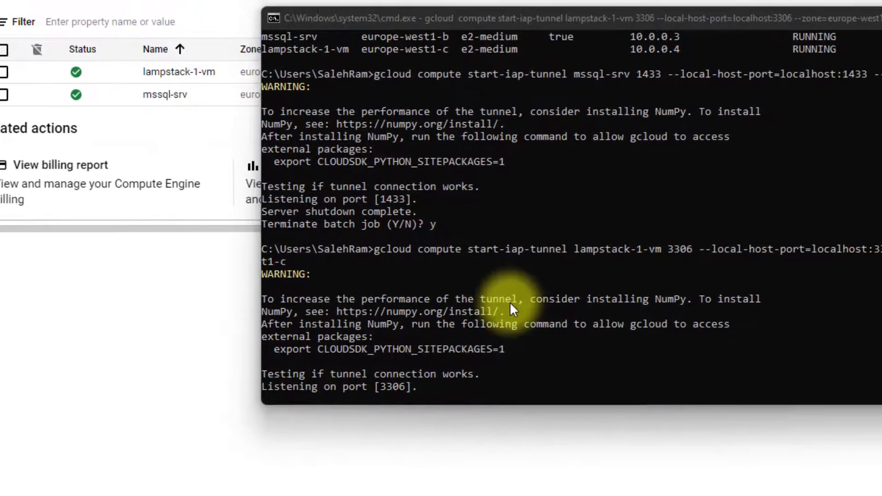
# Step: Stop the running port 3306 tunnel and return to an empty command prompt
pyautogui.click(546, 323)
pyautogui.hotkey('ctrl', 'c')
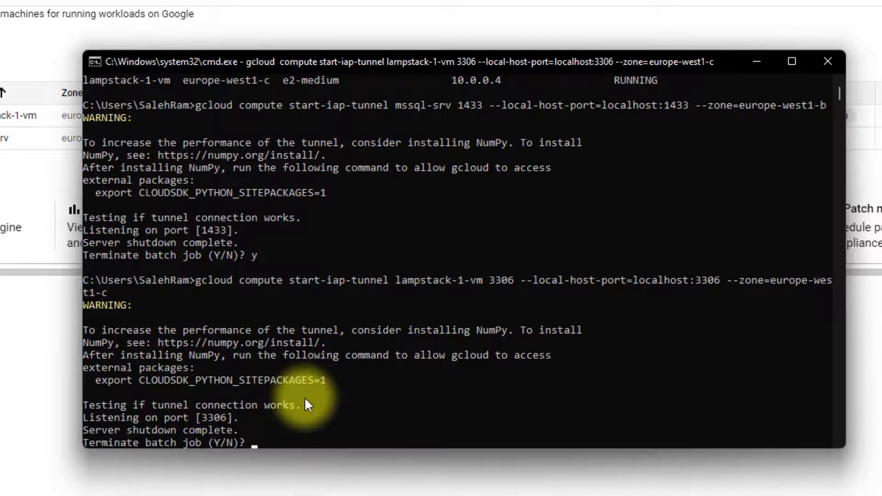
pyautogui.hotkey('ctrl', 'c')
pyautogui.press('Return')
pyautogui.press('Return')
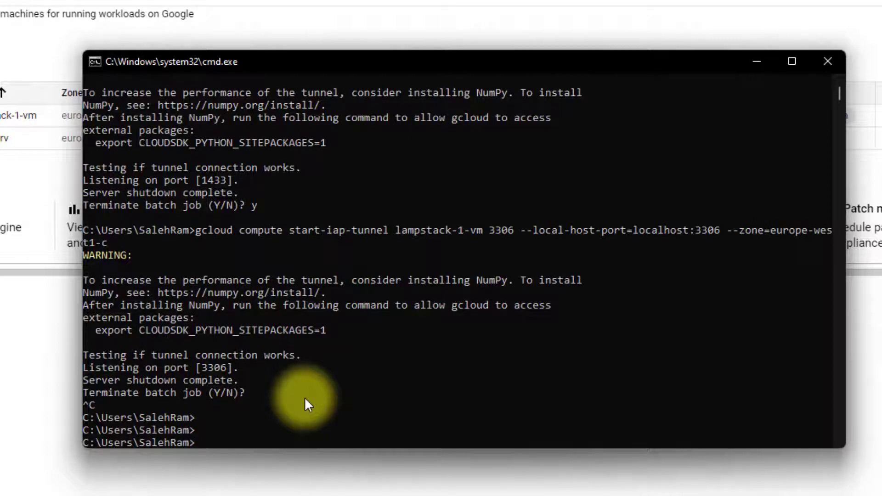
# Step: Recall the lampstack-1-vm tunnel command and change its local port to localhost:80
pyautogui.press('Up')
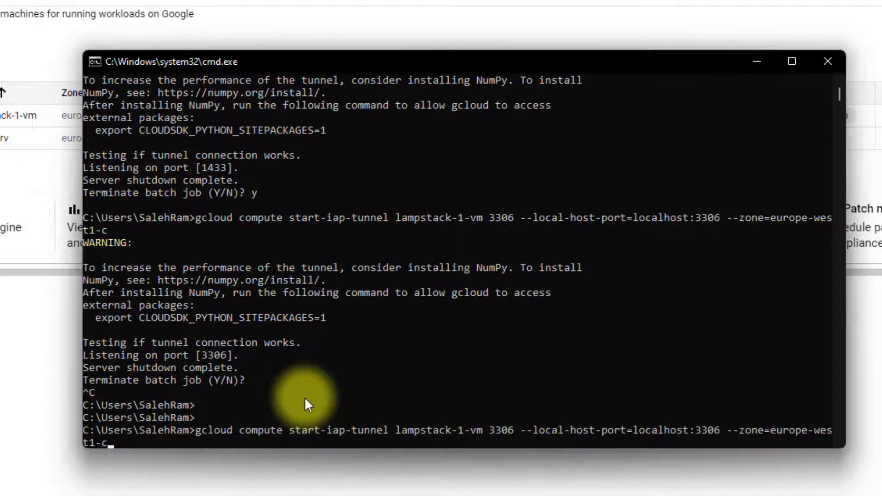
pyautogui.press('Left')
pyautogui.press('Left')
pyautogui.press('Left')
pyautogui.press('Left')
pyautogui.press('Left')
pyautogui.press('Left')
pyautogui.press('Left')
pyautogui.press('Left')
pyautogui.press('Left')
pyautogui.press('Left')
pyautogui.press('Left')
pyautogui.press('Left')
pyautogui.press('Left')
pyautogui.press('Left')
pyautogui.press('Left')
pyautogui.press('Left')
pyautogui.press('Left')
pyautogui.press('Left')
pyautogui.press('Left')
pyautogui.press('Left')
pyautogui.press('Left')
pyautogui.press('Left')
pyautogui.press('BackSpace')
pyautogui.press('BackSpace')
pyautogui.press('BackSpace')
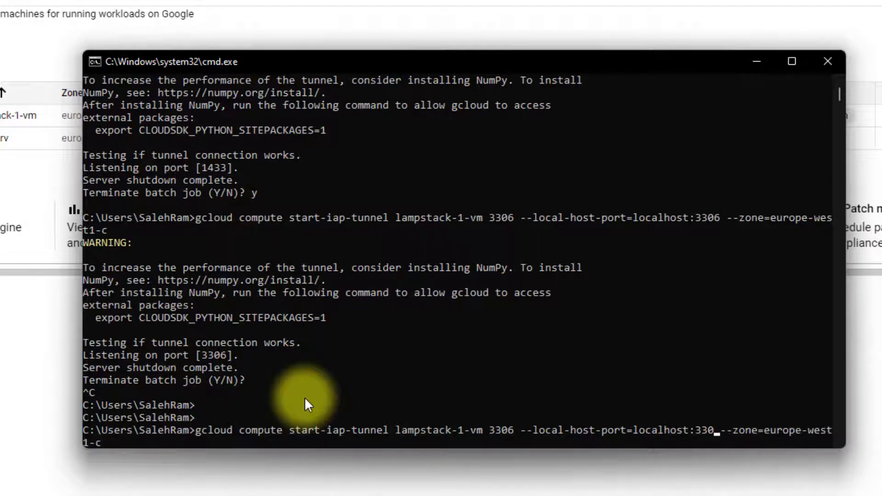
pyautogui.press('BackSpace')
pyautogui.write('80')
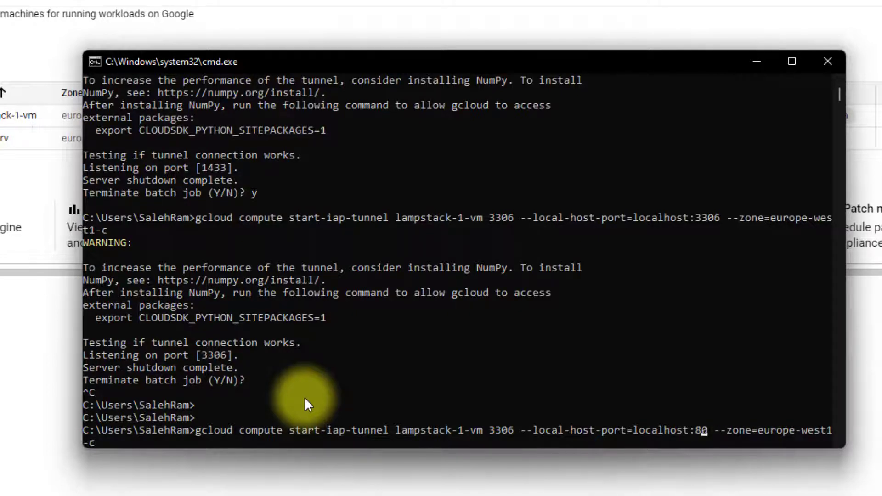
# Step: Change the remote instance port in the tunnel command to 80 and run it to start the tunnel
pyautogui.press('Left')
pyautogui.press('Left')
pyautogui.press('Left')
pyautogui.press('Left')
pyautogui.press('Left')
pyautogui.press('Left')
pyautogui.press('Left')
pyautogui.press('Left')
pyautogui.press('Left')
pyautogui.press('Left')
pyautogui.press('Left')
pyautogui.press('Left')
pyautogui.press('Left')
pyautogui.press('Left')
pyautogui.press('Left')
pyautogui.press('Left')
pyautogui.press('Left')
pyautogui.press('Left')
pyautogui.press('Left')
pyautogui.press('Left')
pyautogui.press('Left')
pyautogui.press('Left')
pyautogui.press('Left')
pyautogui.press('Left')
pyautogui.press('Left')
pyautogui.press('BackSpace')
pyautogui.press('BackSpace')
pyautogui.press('BackSpace')
pyautogui.press('BackSpace')
pyautogui.write('80')
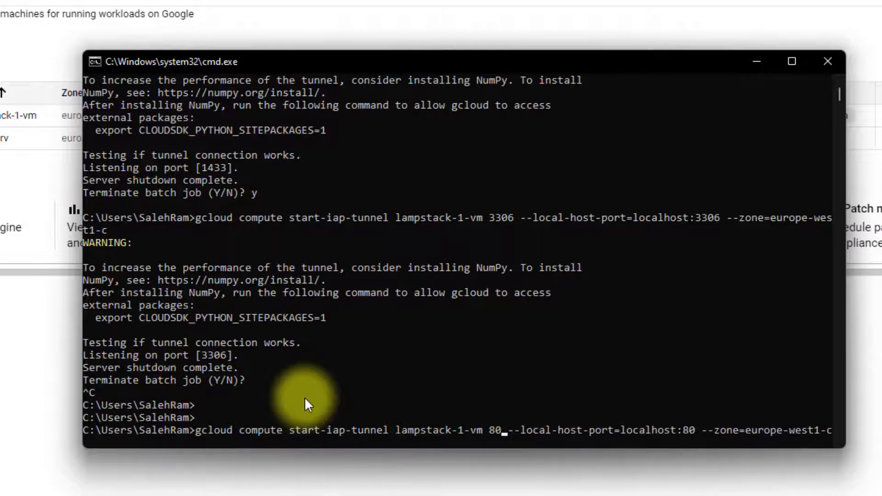
pyautogui.press('Return')
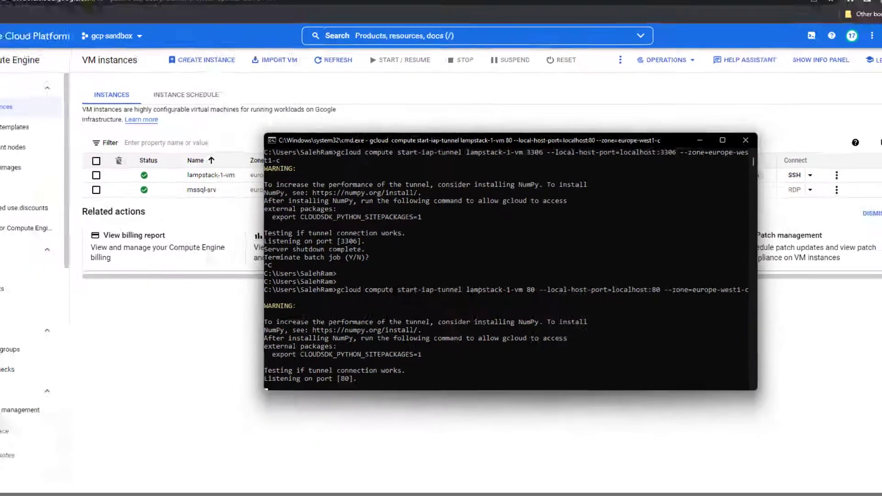
pyautogui.click(124, 8)
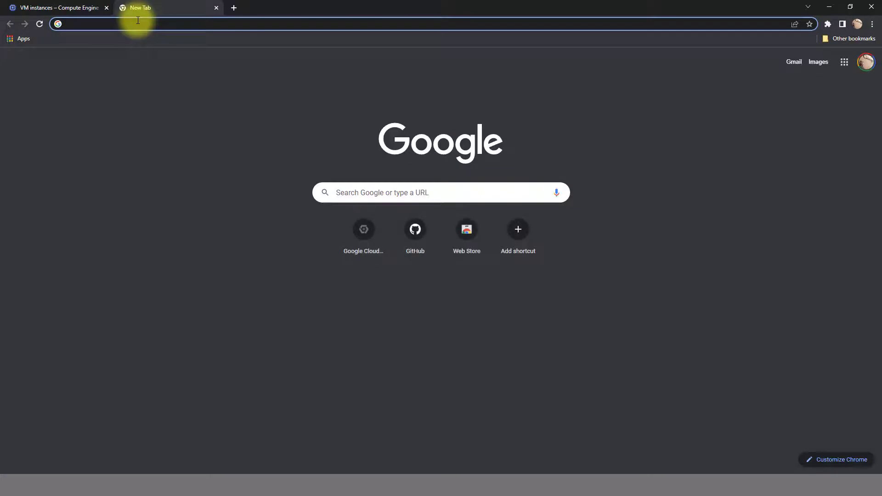
pyautogui.write('http:/')
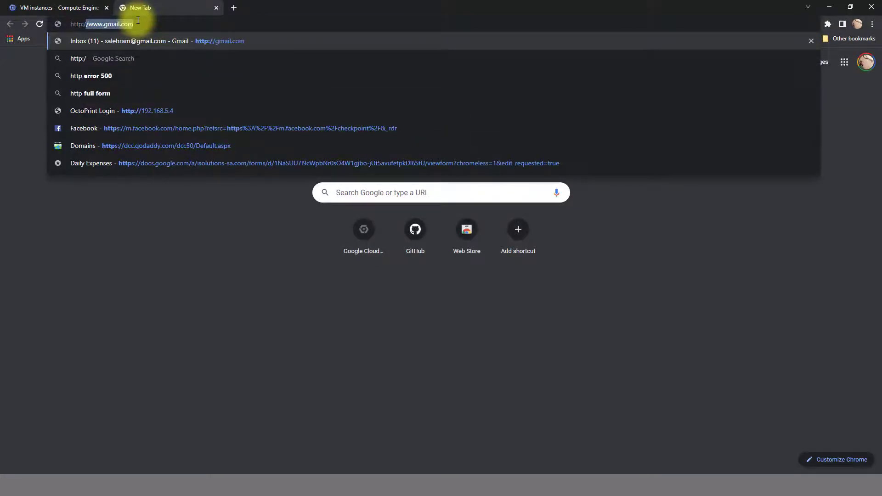
pyautogui.write('/local')
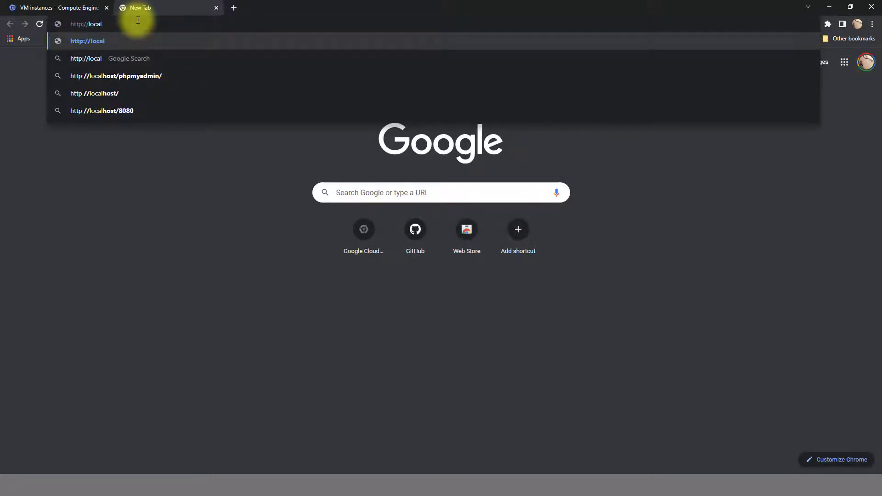
pyautogui.write('host')
pyautogui.press('Return')
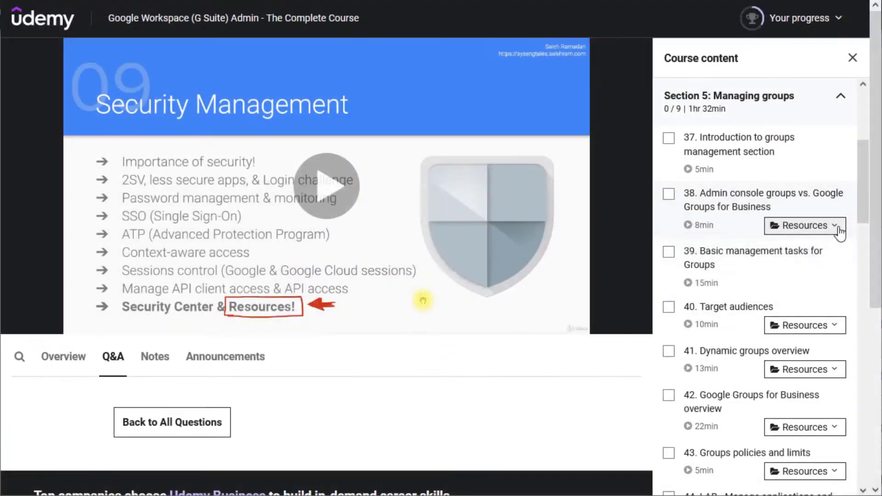
pyautogui.click(836, 228)
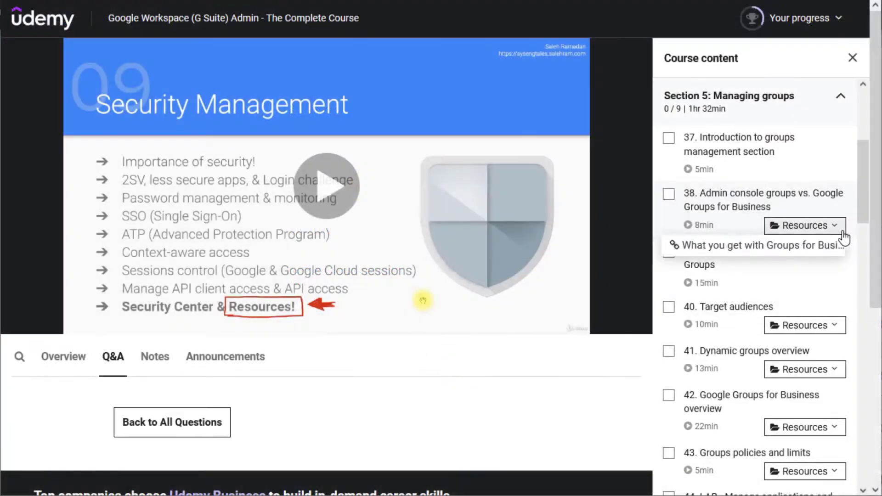
pyautogui.moveTo(866, 209); pyautogui.dragTo(841, 345)
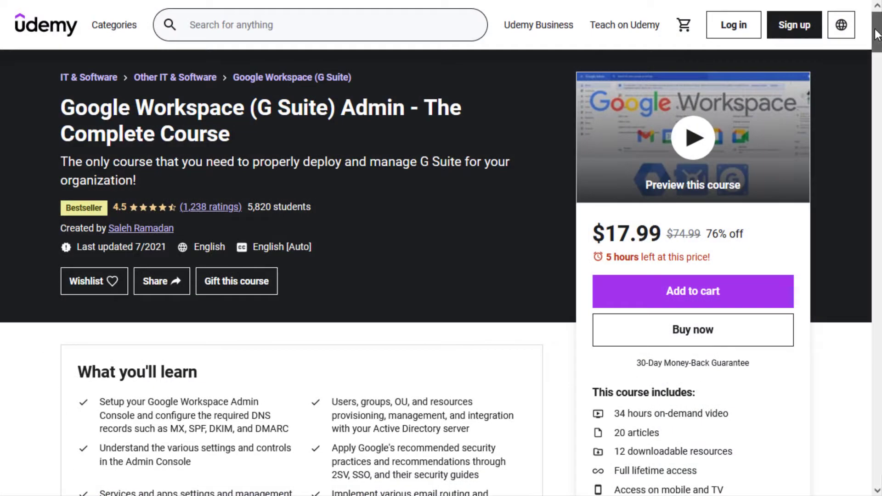
pyautogui.moveTo(878, 35); pyautogui.dragTo(875, 52)
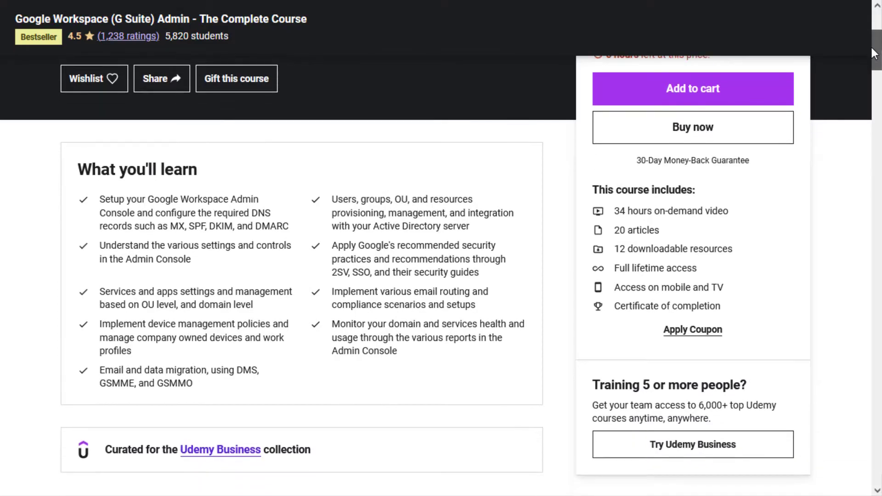